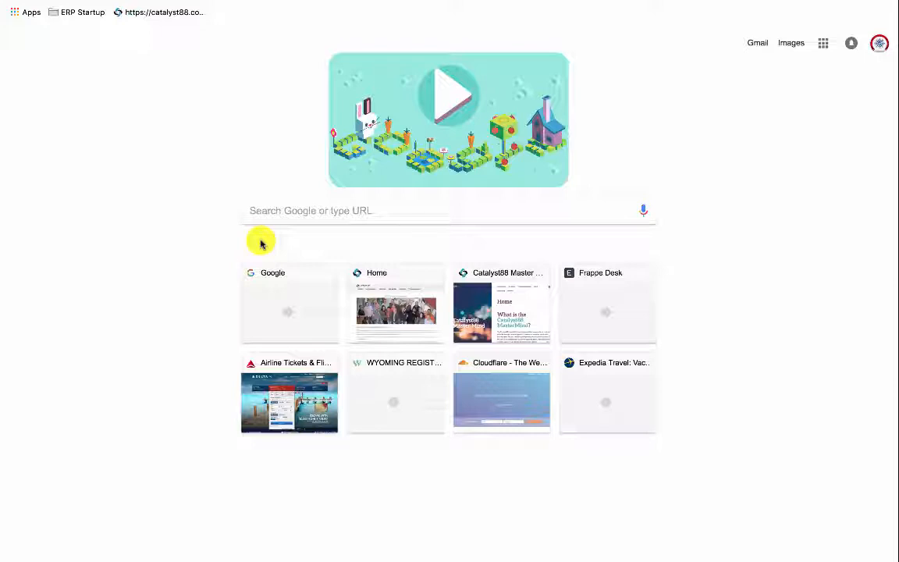
Load the 411.parsimony.com ERPNext site in a new Chrome tab.
click(276, 218)
text(411.)
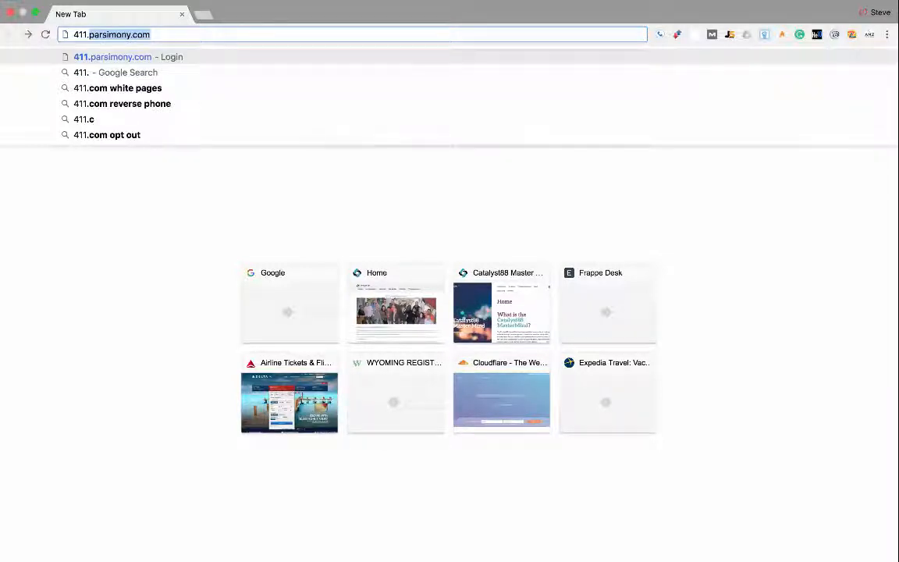
key(Return)
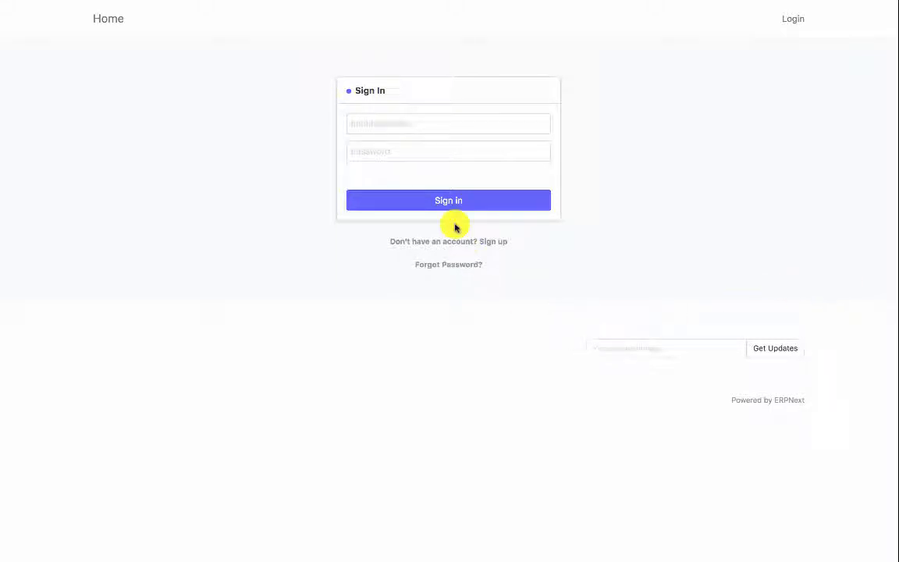
Sign in as Administrator with the site's account password.
click(395, 129)
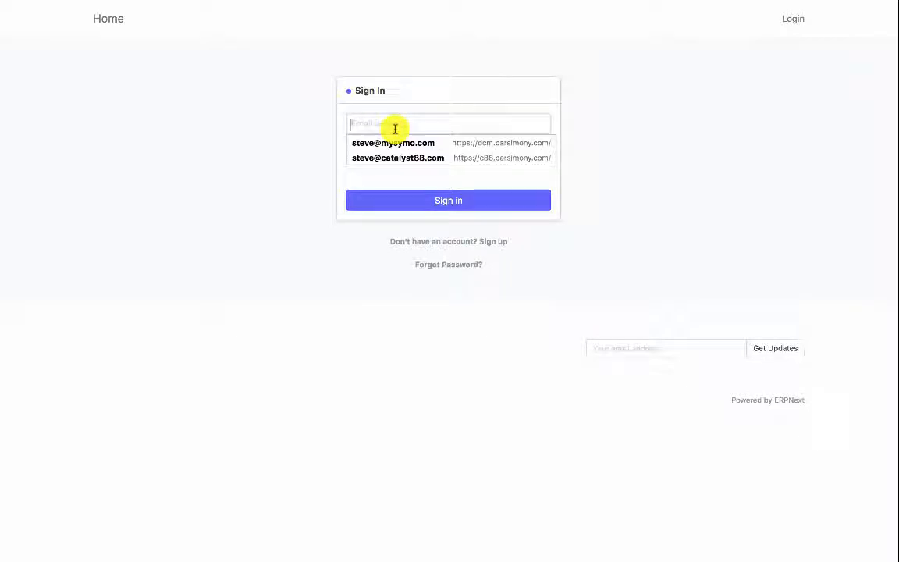
text(A)
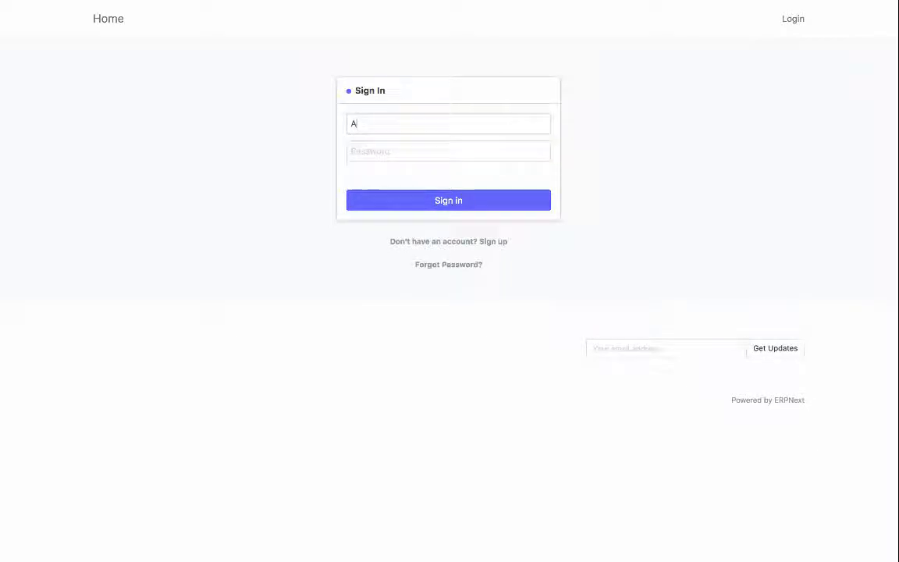
key(BackSpace)
key(BackSpace)
key(BackSpace)
text(ministrator)
key(Tab)
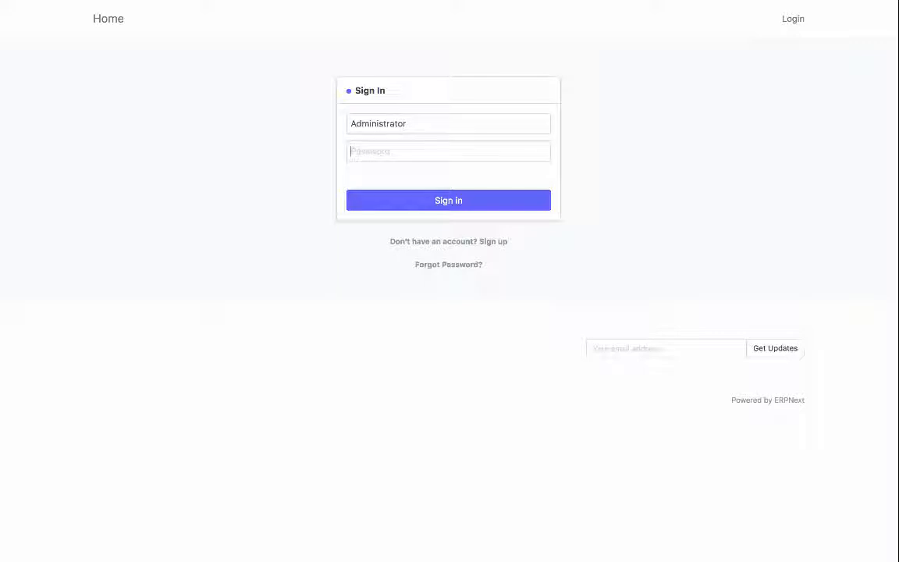
text(a••••••••)
click(507, 208)
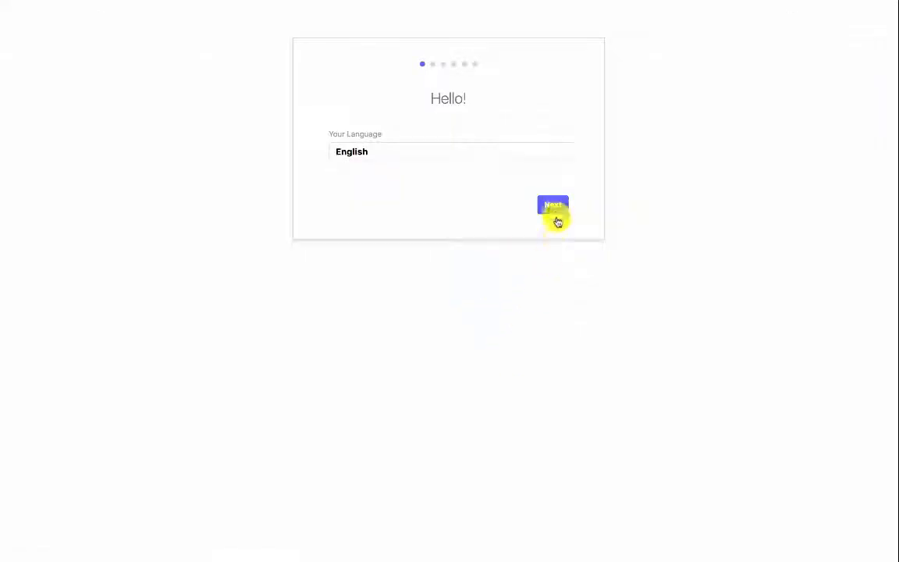
Pick English (United States) from the Your Language list.
click(489, 152)
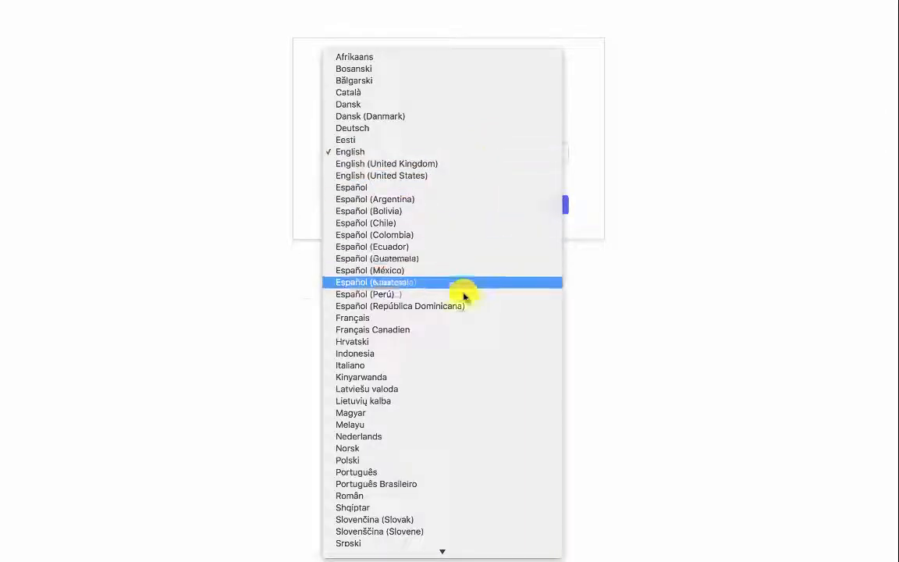
scroll(461, 320, down, 10)
scroll(461, 331, up, 10)
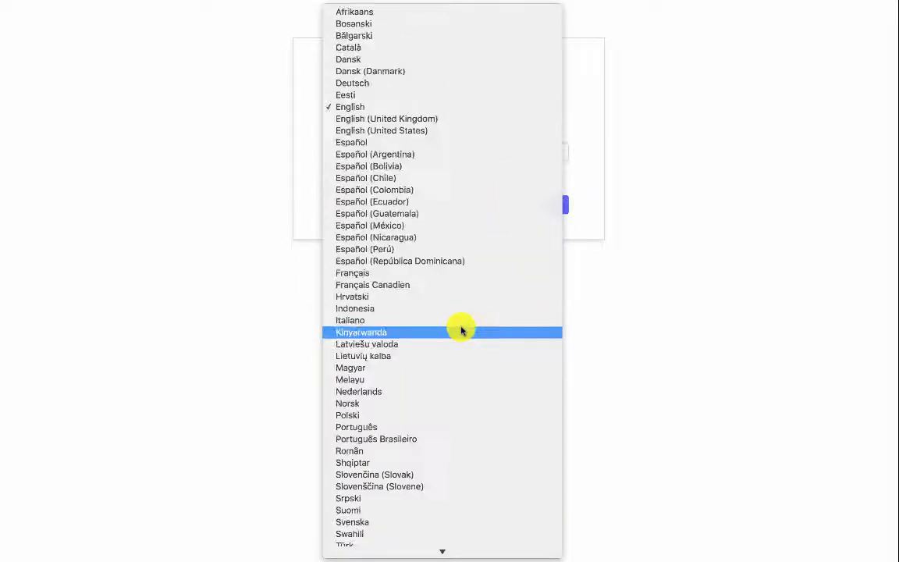
click(715, 111)
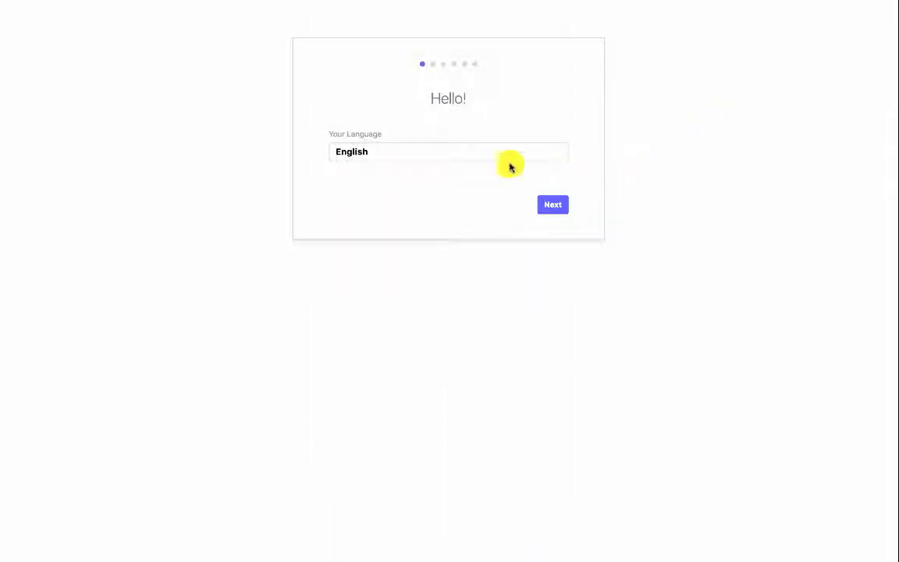
click(487, 148)
click(449, 176)
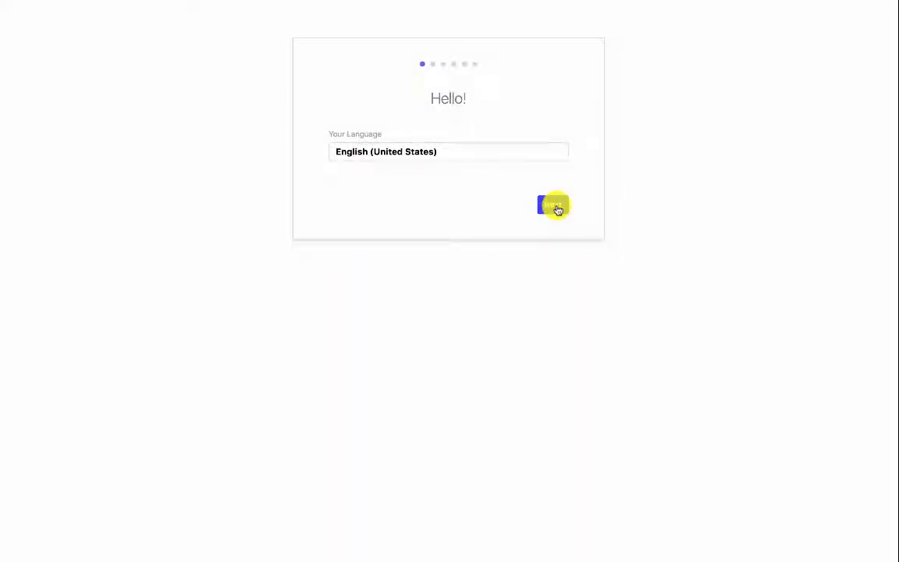
Set the region to United States, time zone PT - America/Los_Angeles and currency US Dollar.
click(558, 210)
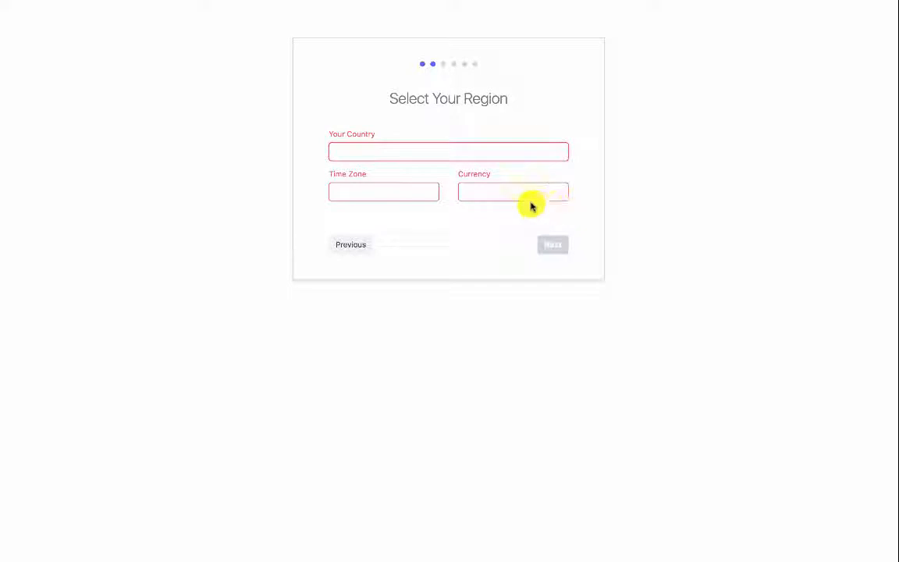
click(423, 147)
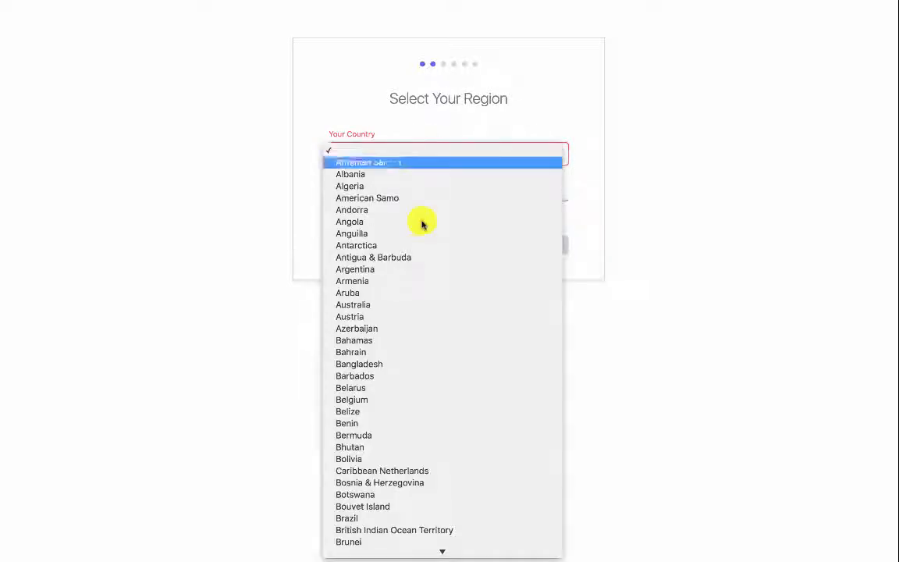
scroll(421, 341, down, 20)
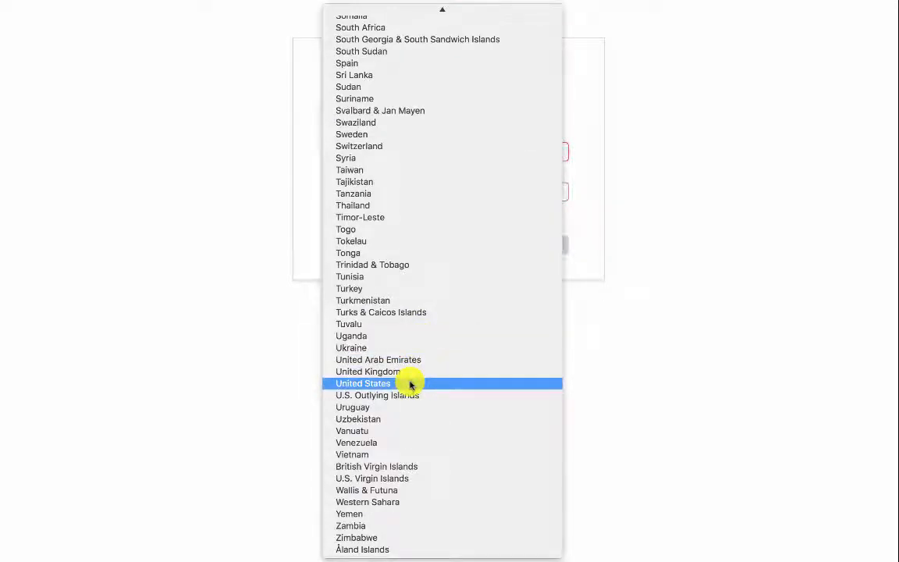
click(409, 383)
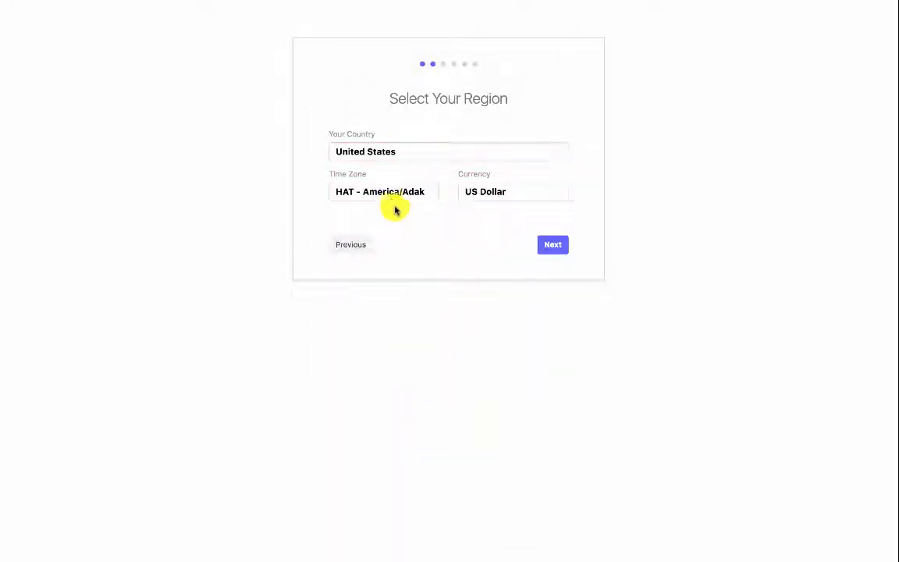
click(388, 195)
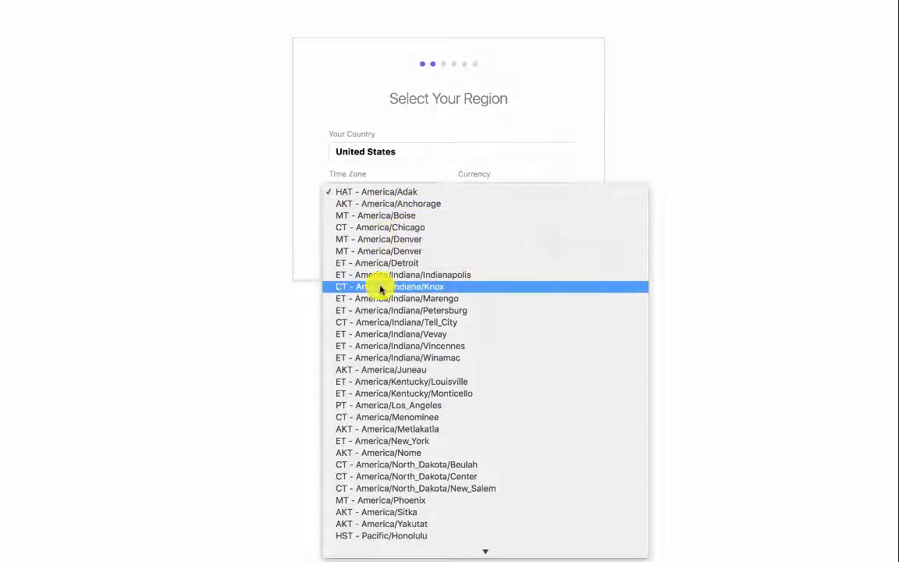
click(386, 407)
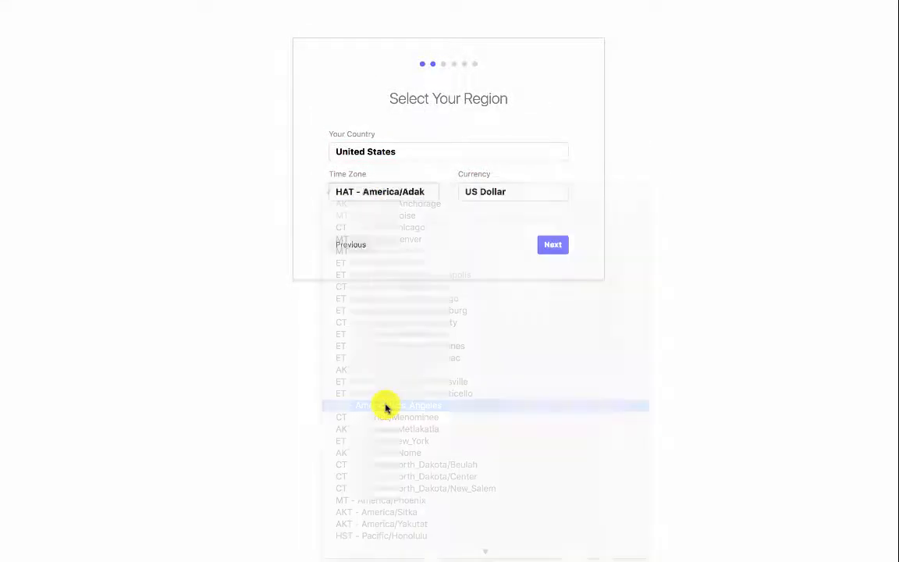
click(493, 197)
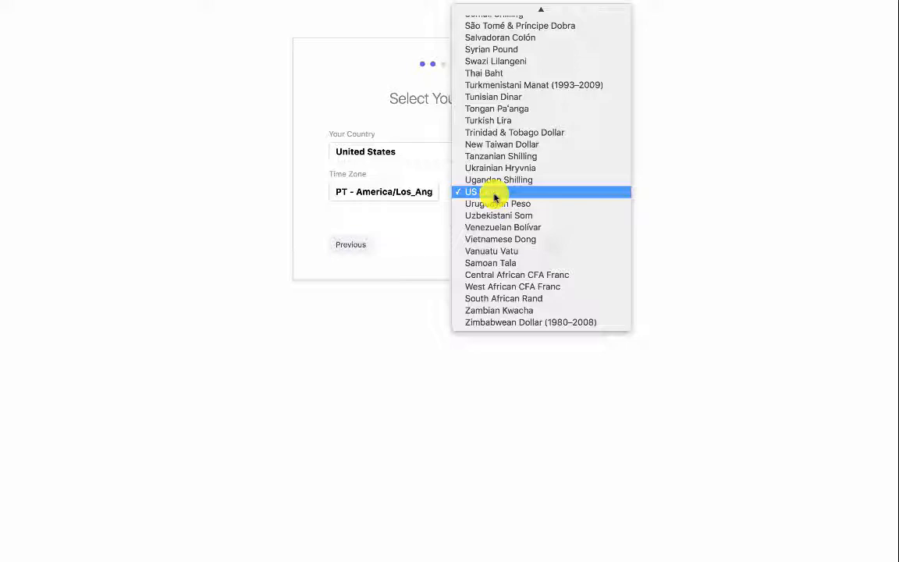
click(493, 197)
click(555, 248)
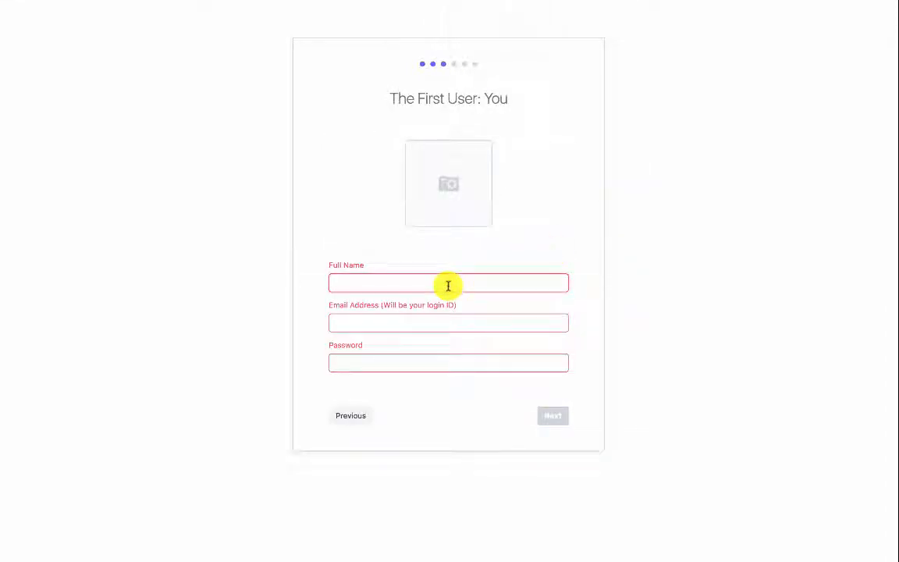
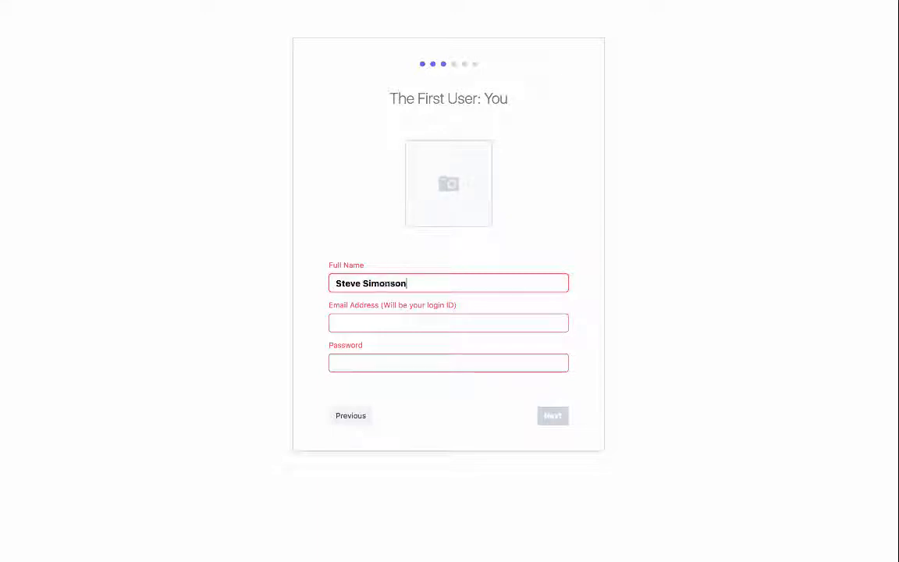
Enter the first user's full name, login e-mail and password, then continue.
key(Tab)
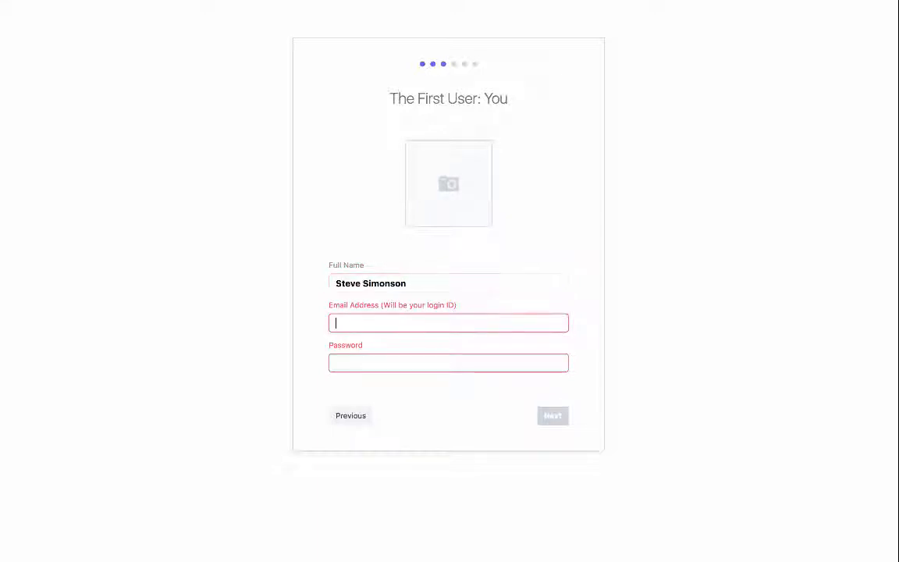
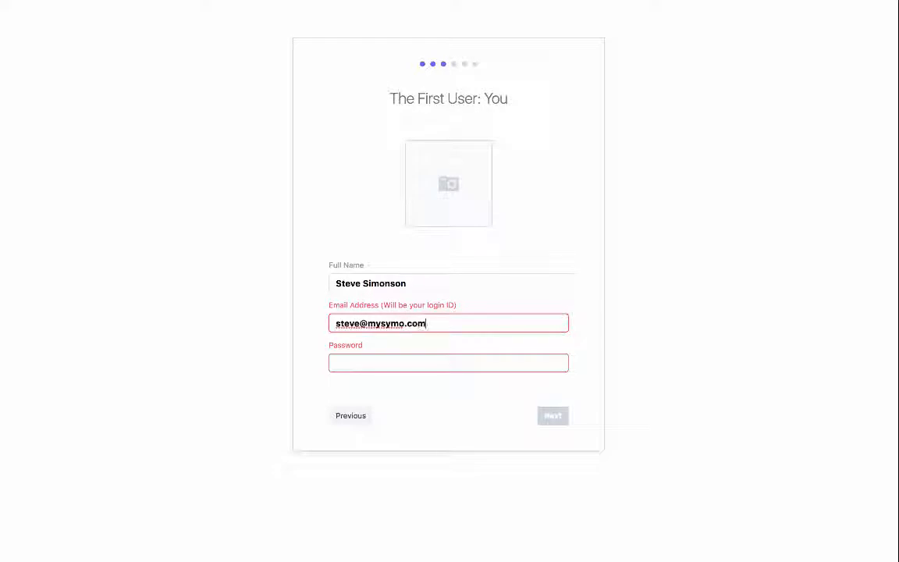
key(Tab)
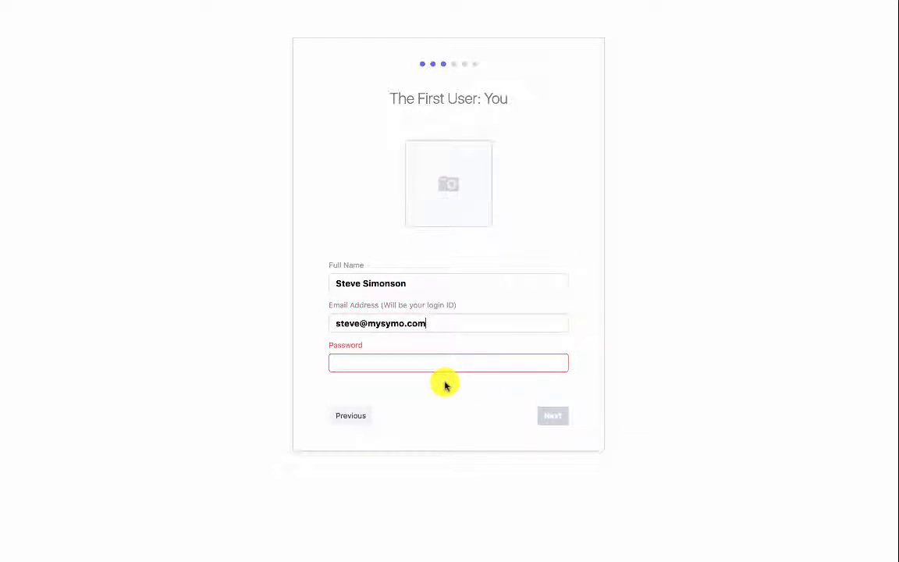
click(381, 365)
text(•)
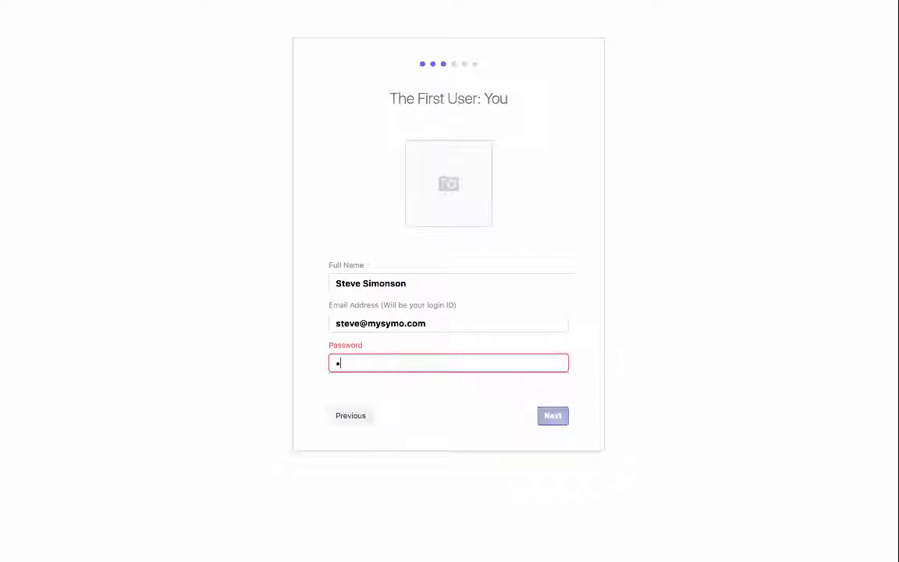
key(BackSpace)
text(•••••)
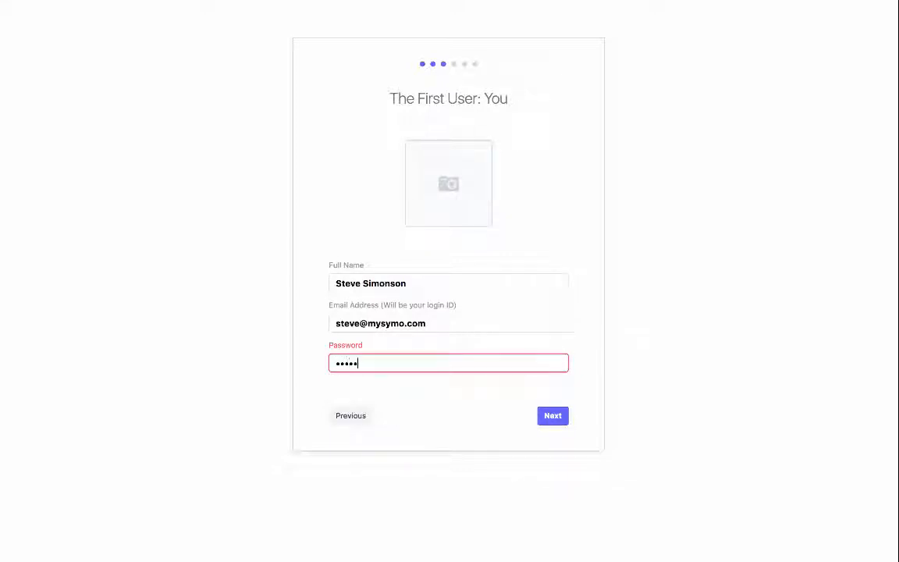
text(•••••)
click(551, 414)
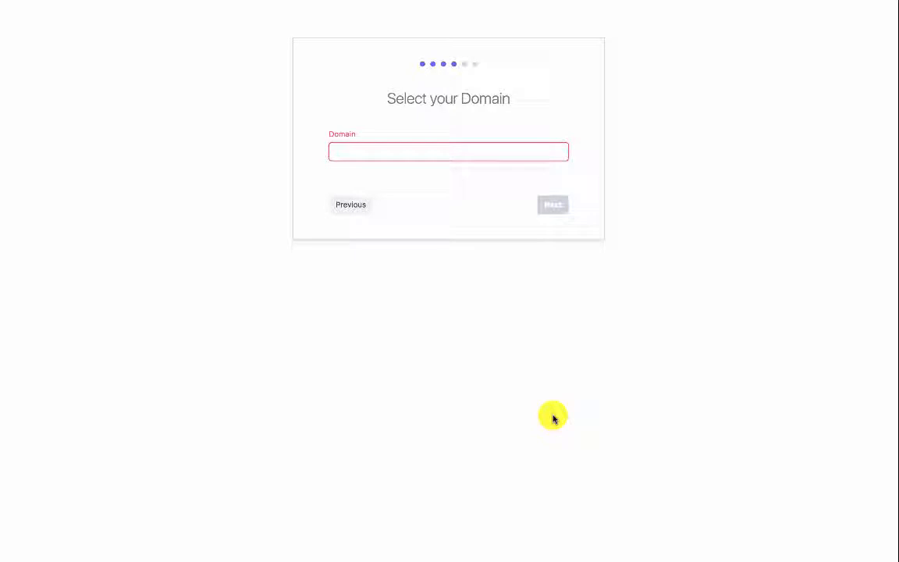
Choose Retail as the business domain and continue to the brand step.
click(407, 158)
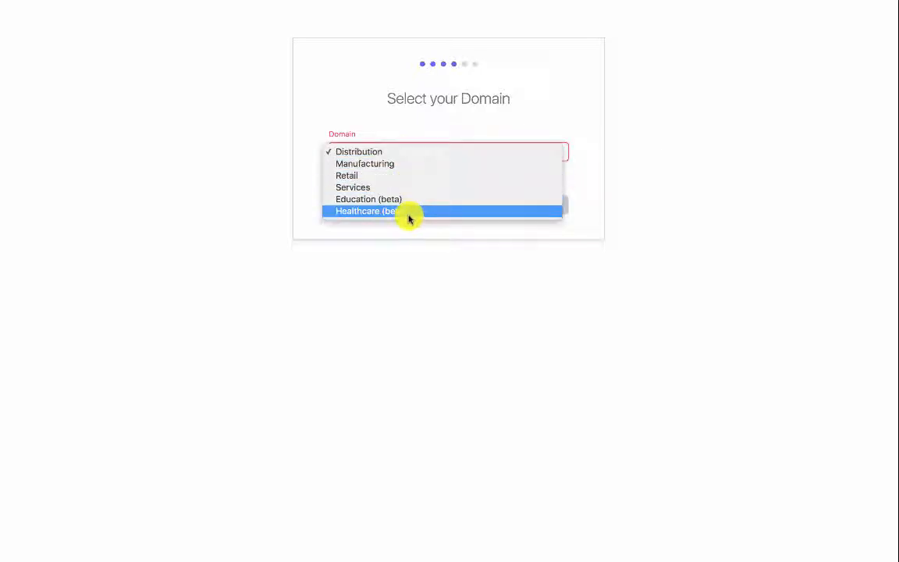
click(397, 176)
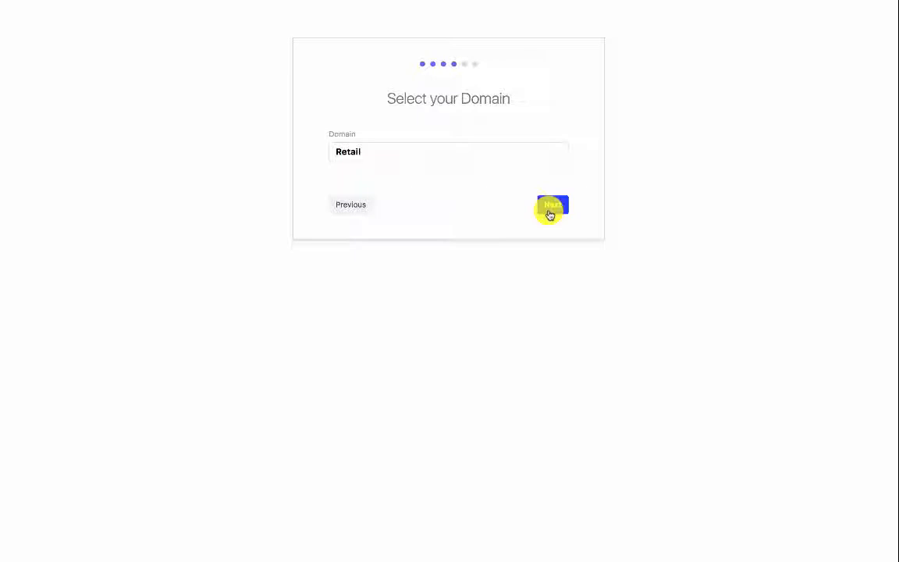
click(551, 207)
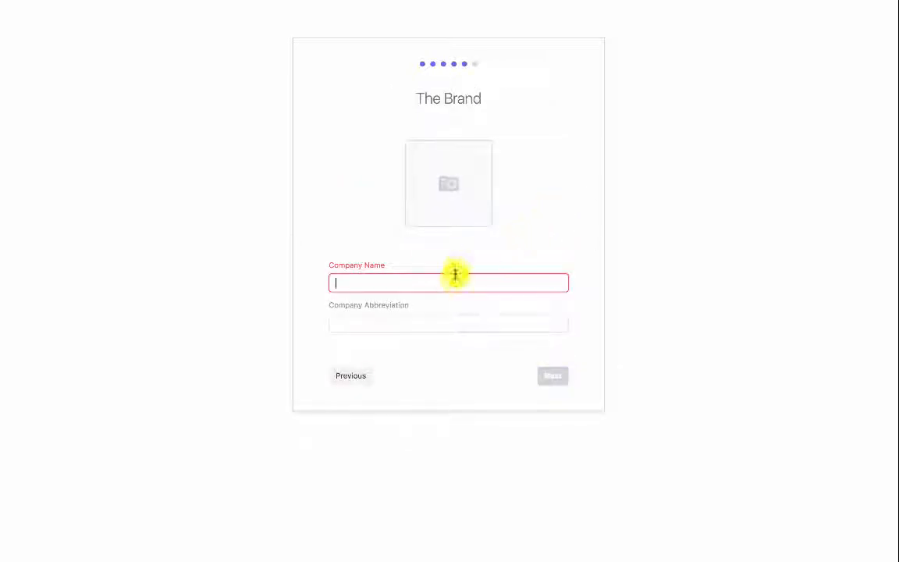
Enter company name 411 Seasons with abbreviation 411.
text(411 Se)
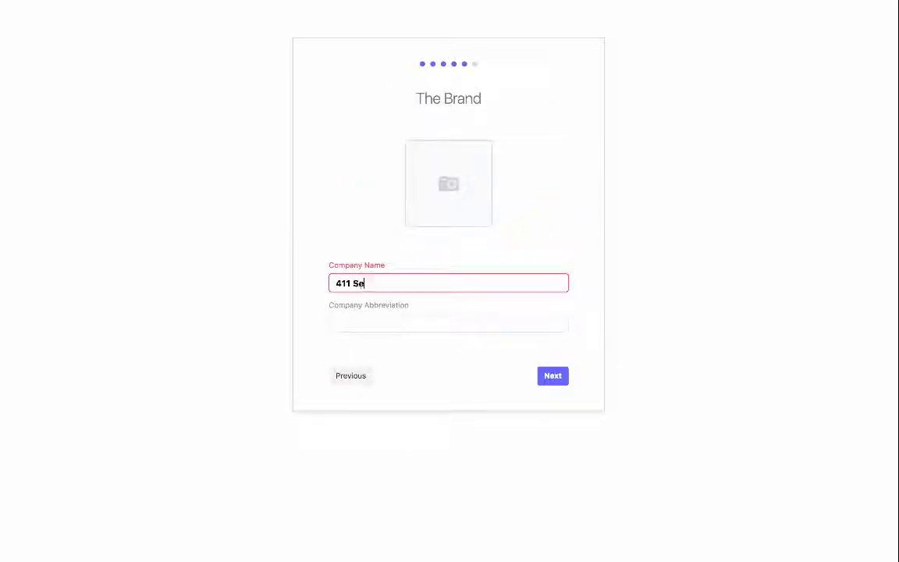
text(asons)
key(Tab)
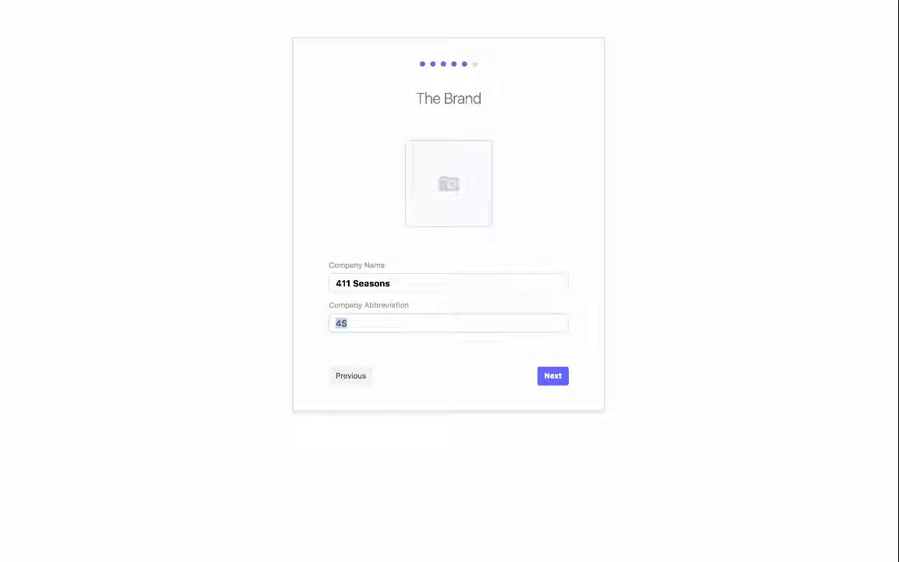
text(411)
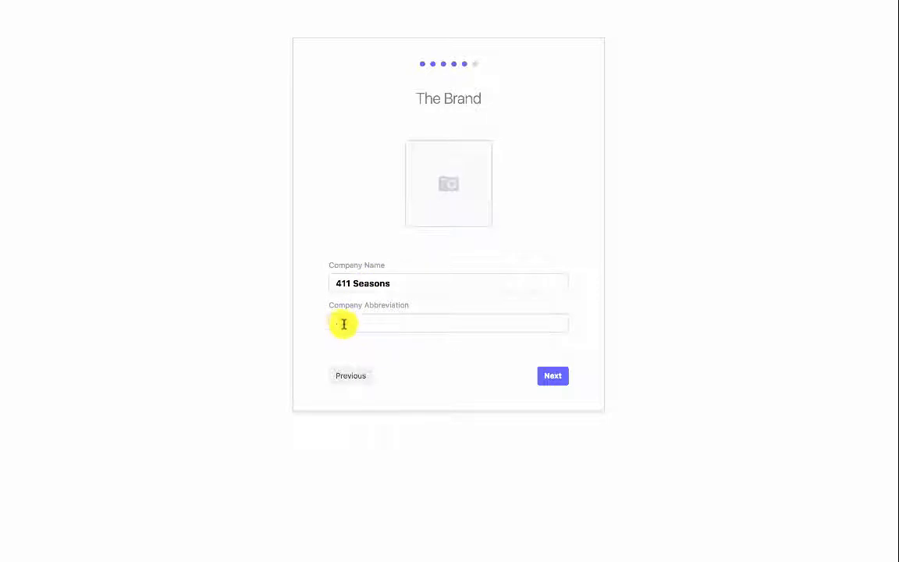
Describe the company as 'We make products for busy families'.
click(550, 376)
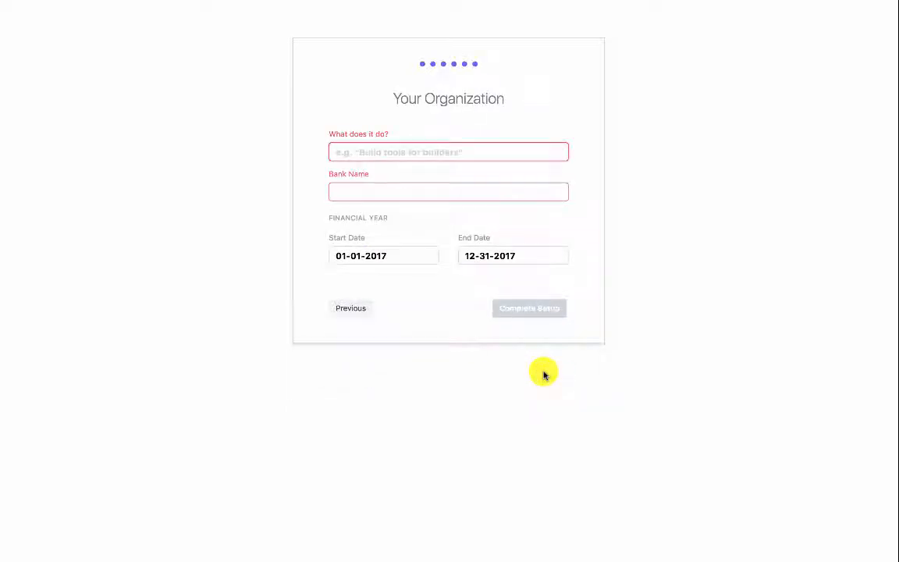
click(456, 148)
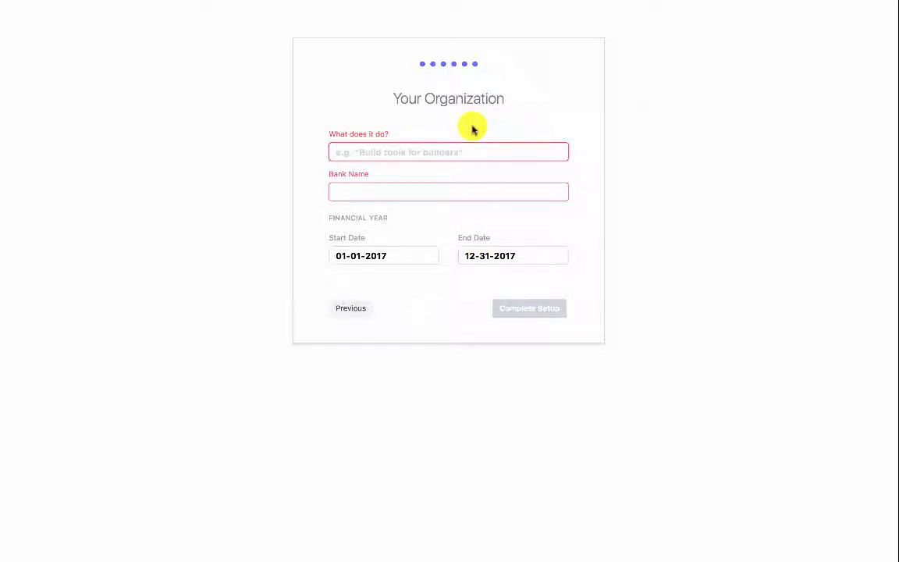
text(We m)
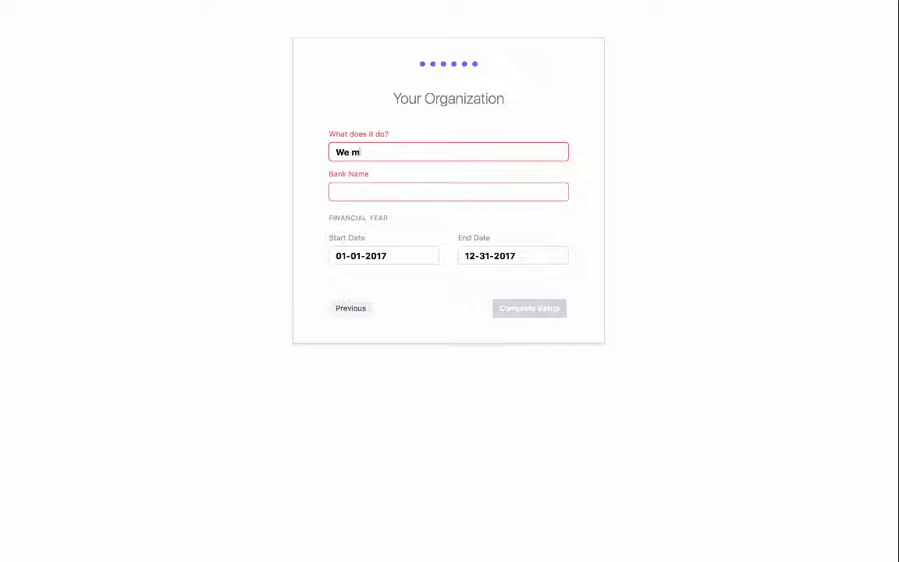
text(ake prodcuts)
key(BackSpace)
key(BackSpace)
key(BackSpace)
key(BackSpace)
key(BackSpace)
text(ucst for)
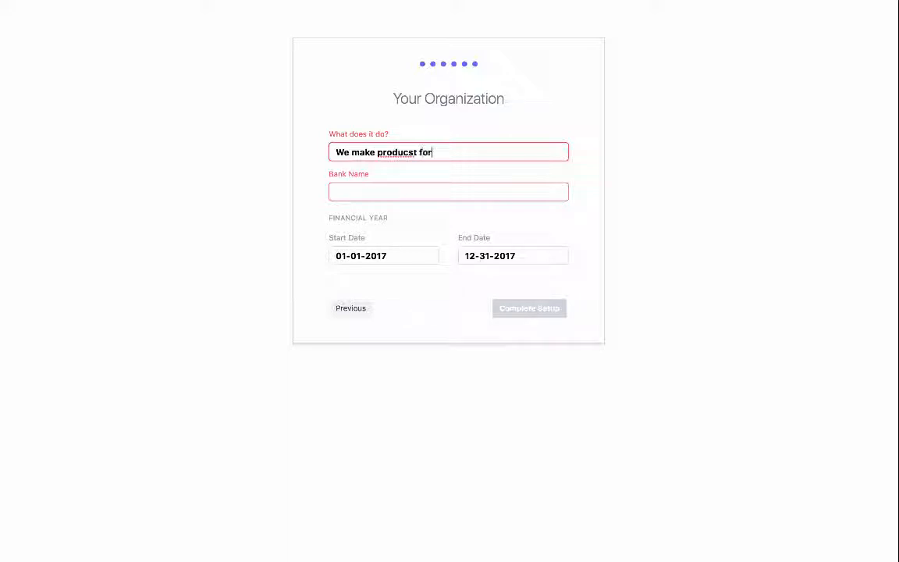
key(BackSpace)
key(BackSpace)
key(BackSpace)
key(BackSpace)
key(BackSpace)
key(BackSpace)
text(ts for busy families)
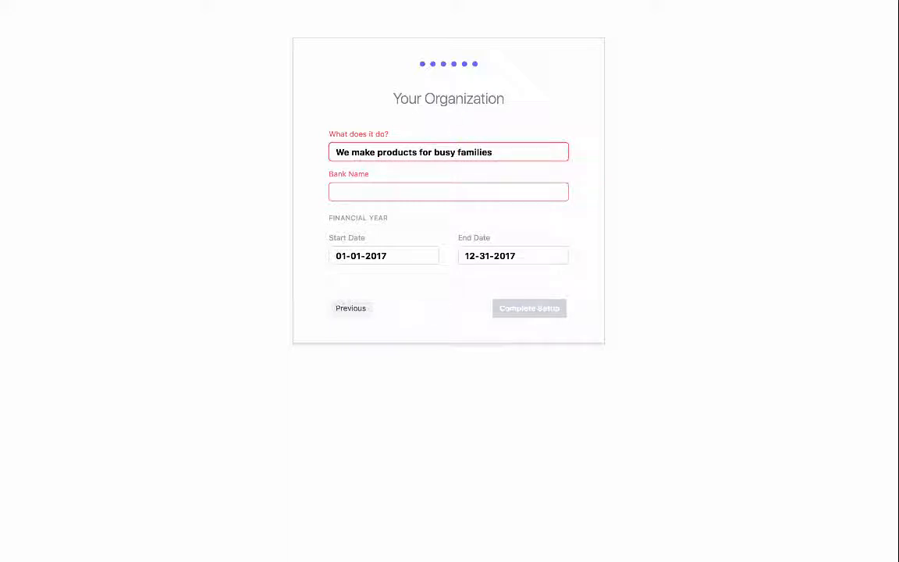
Enter Wells Fargo as the bank and check the 01-01-2017 financial year start.
click(419, 198)
text(Wel)
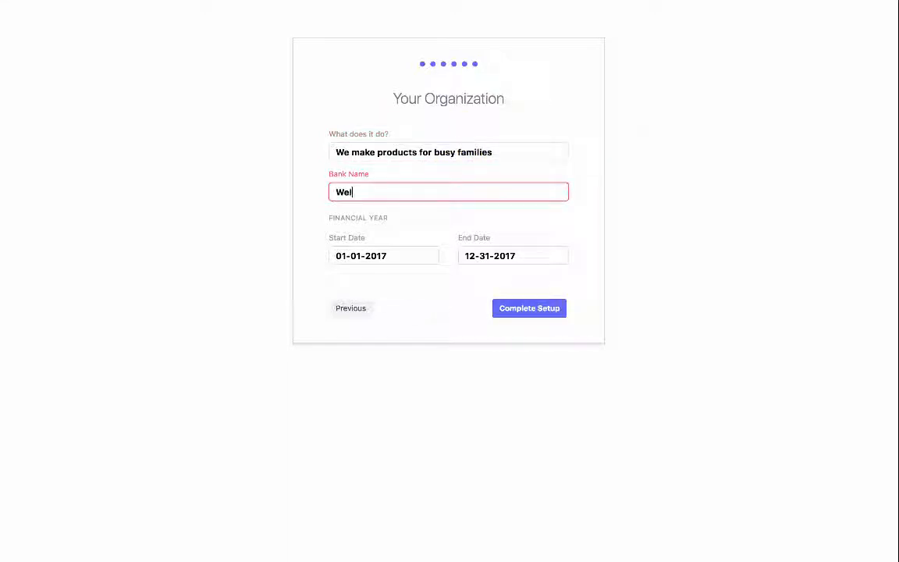
text(ls Fargo)
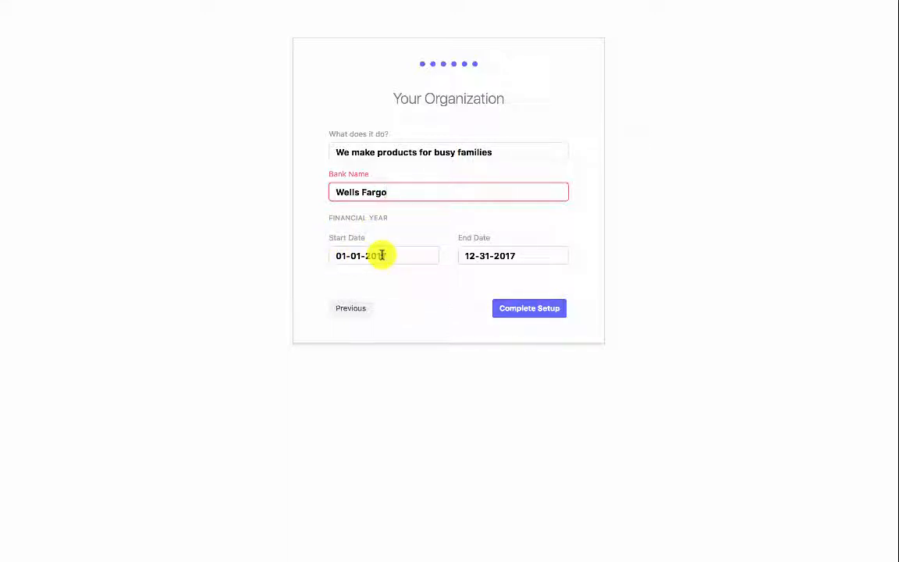
click(342, 217)
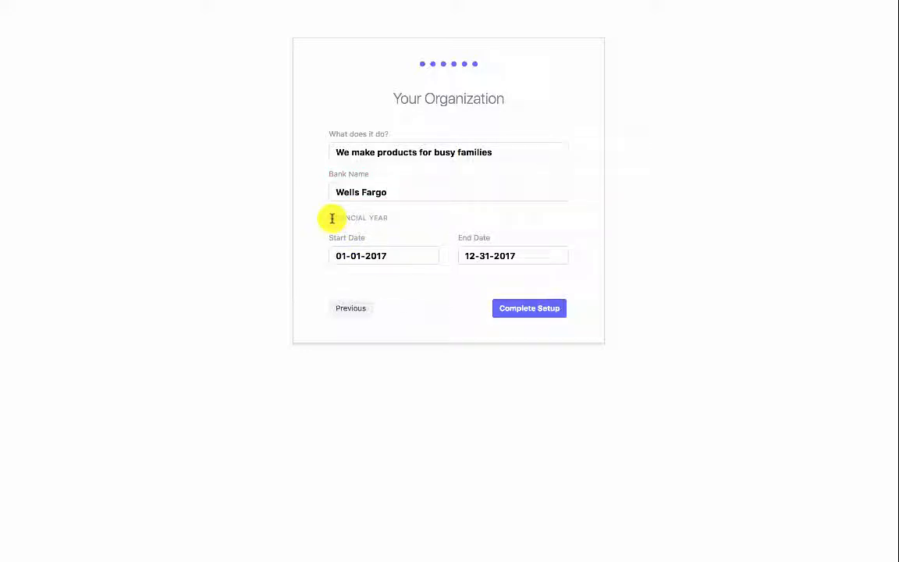
drag(331, 218, 381, 217)
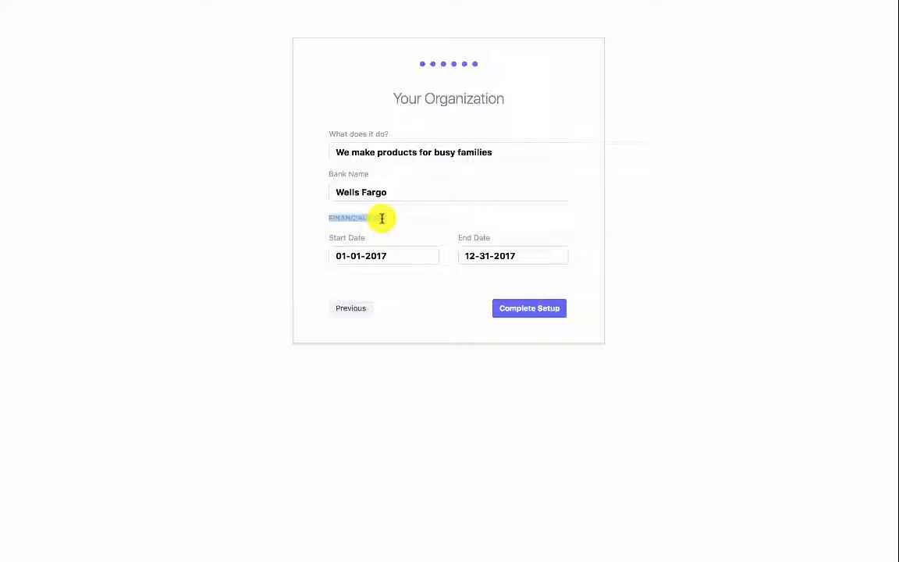
click(344, 258)
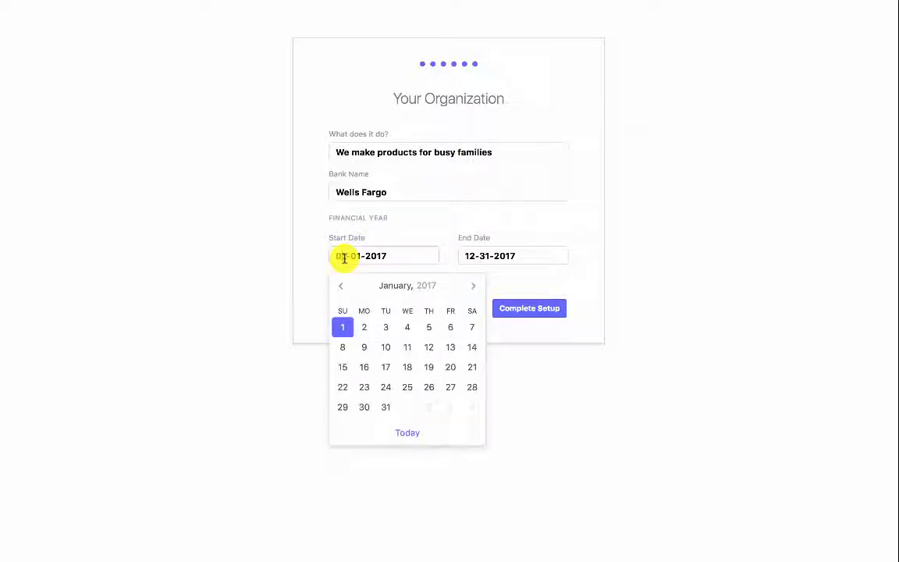
click(286, 276)
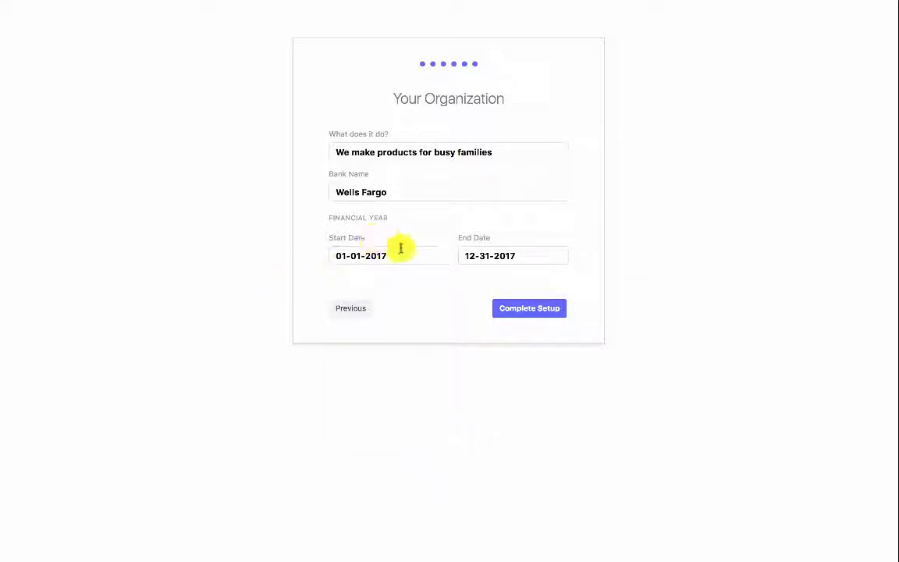
Complete the setup wizard for 411 Seasons.
click(524, 309)
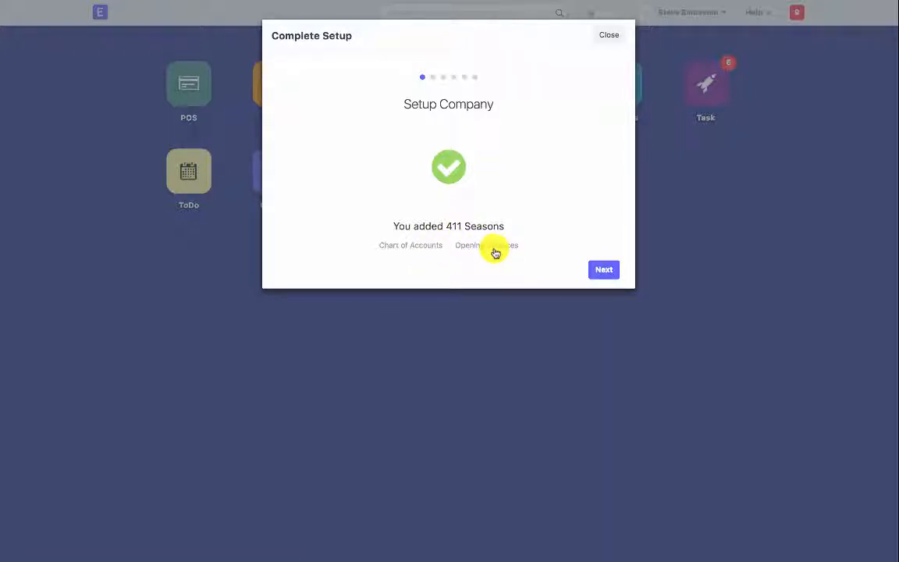
Set the monthly sales target to 1000.00.
click(601, 270)
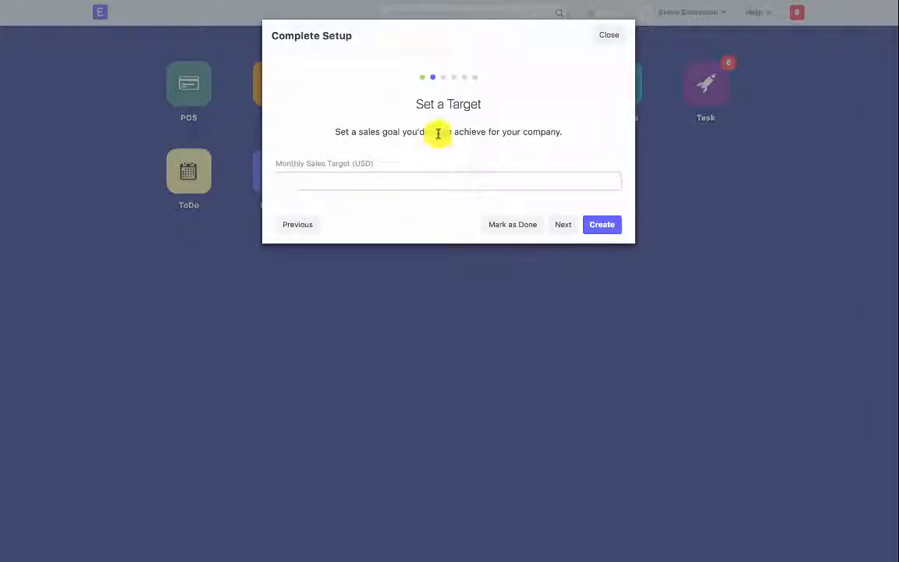
text(1000.00)
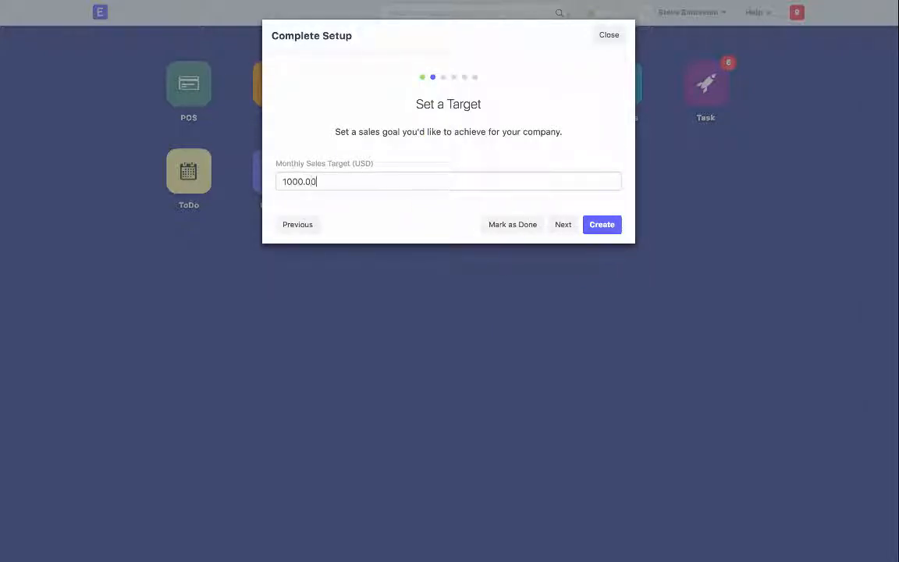
click(568, 224)
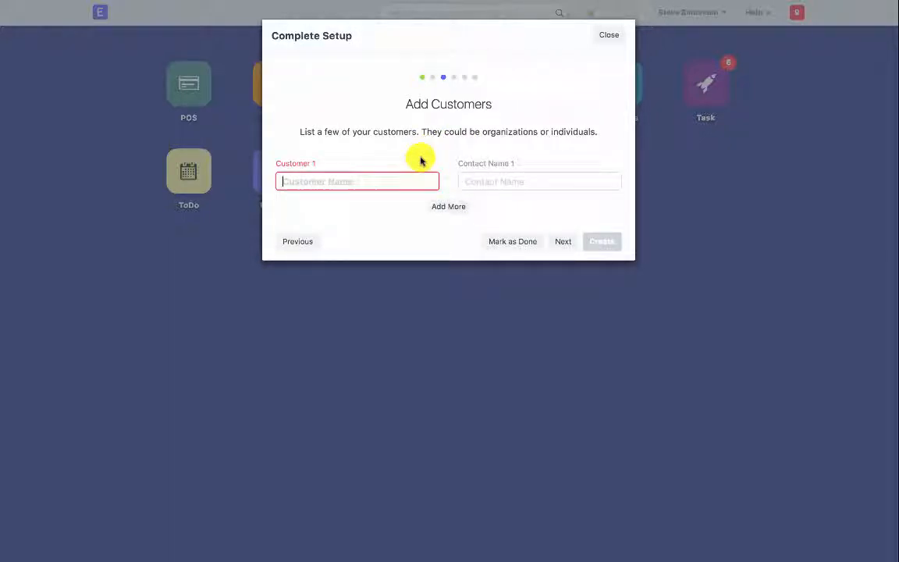
Create the customer Test Customer with a contact person's name.
text(Test Customer)
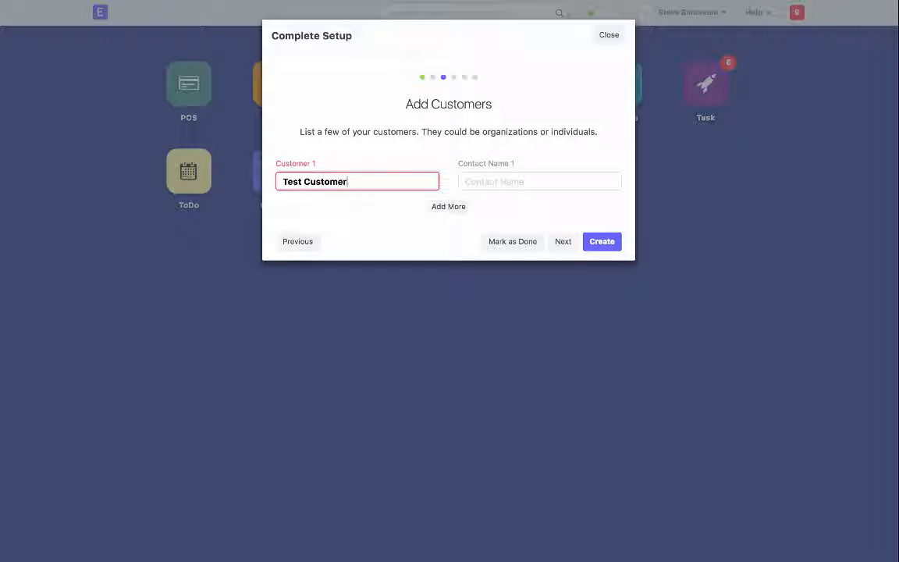
click(491, 185)
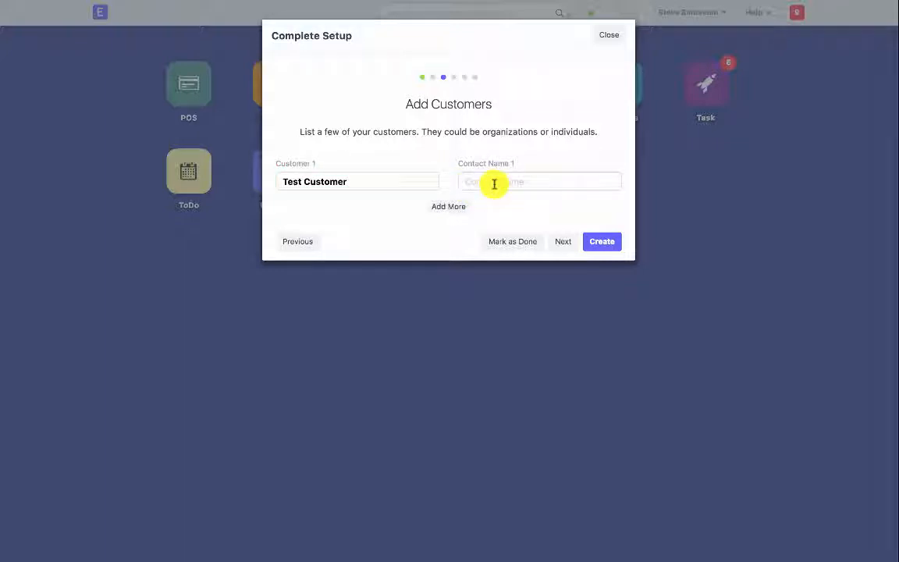
text(Bob )
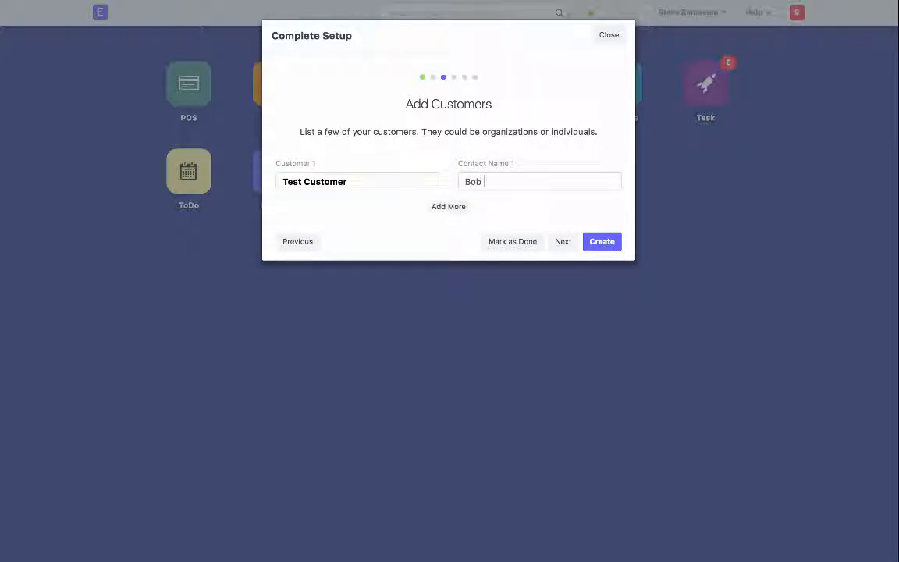
text(Testington)
click(607, 245)
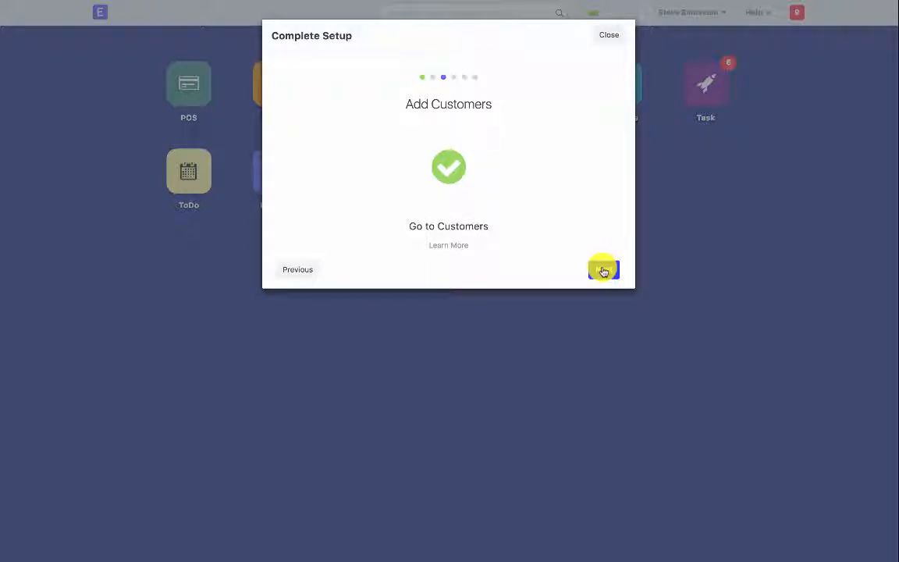
Create supplier Test Factory in Your Suppliers, entering the contact person's name.
click(603, 270)
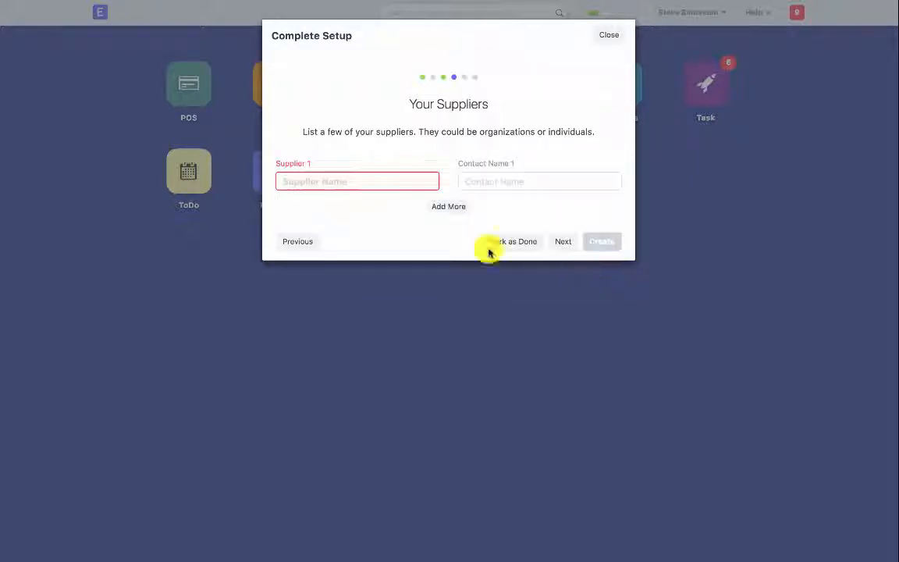
text(Test)
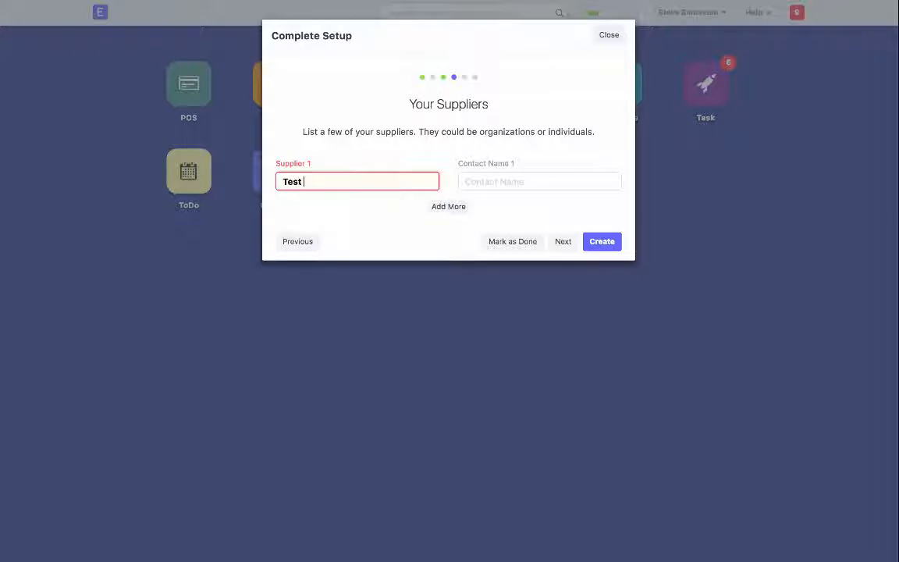
text( Factory)
key(Tab)
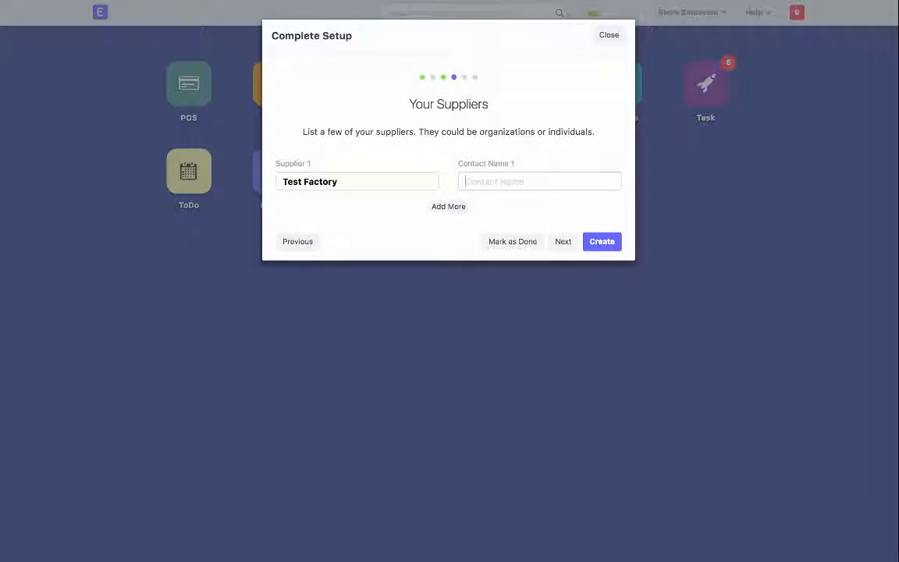
text(Qi Tester)
click(600, 243)
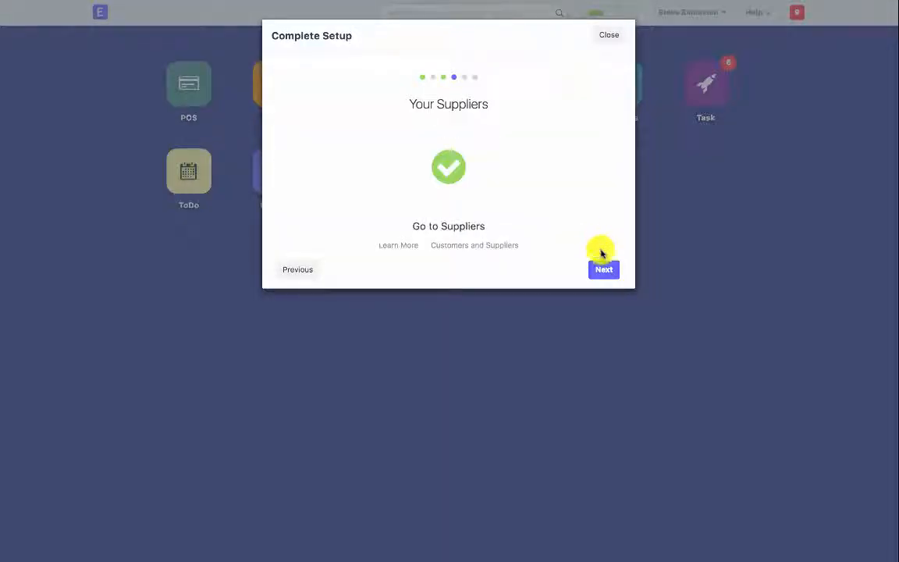
Create item Test Product with UOM Unit and rate 1.00.
click(601, 267)
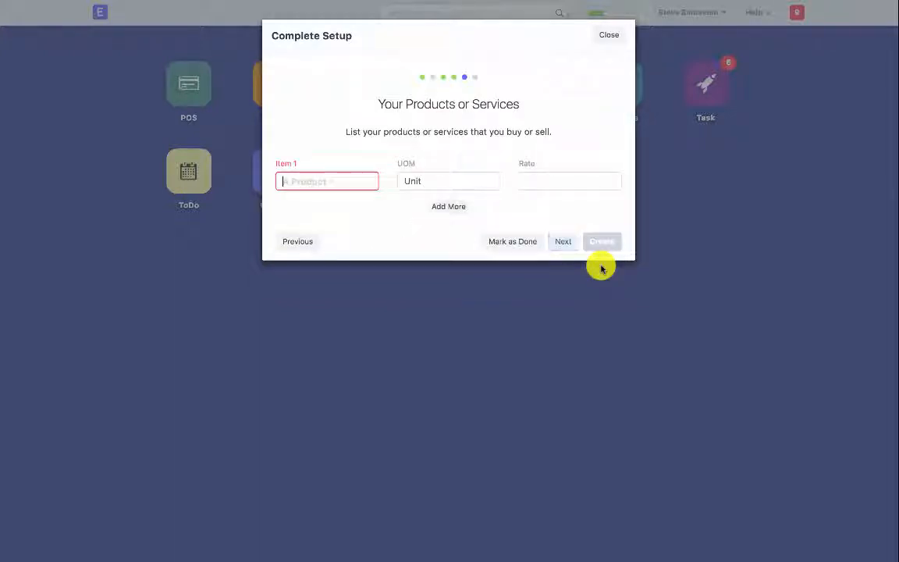
text(Test Product)
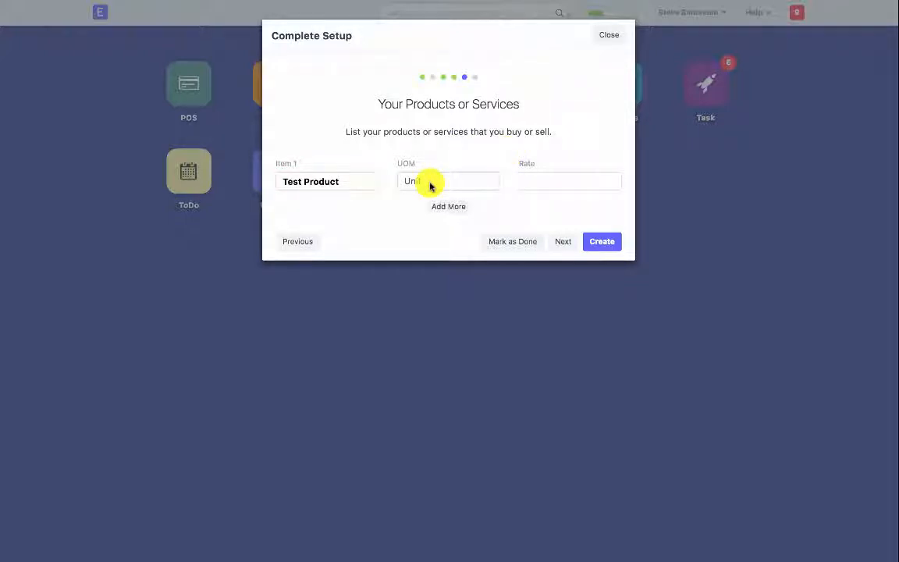
drag(418, 167, 395, 165)
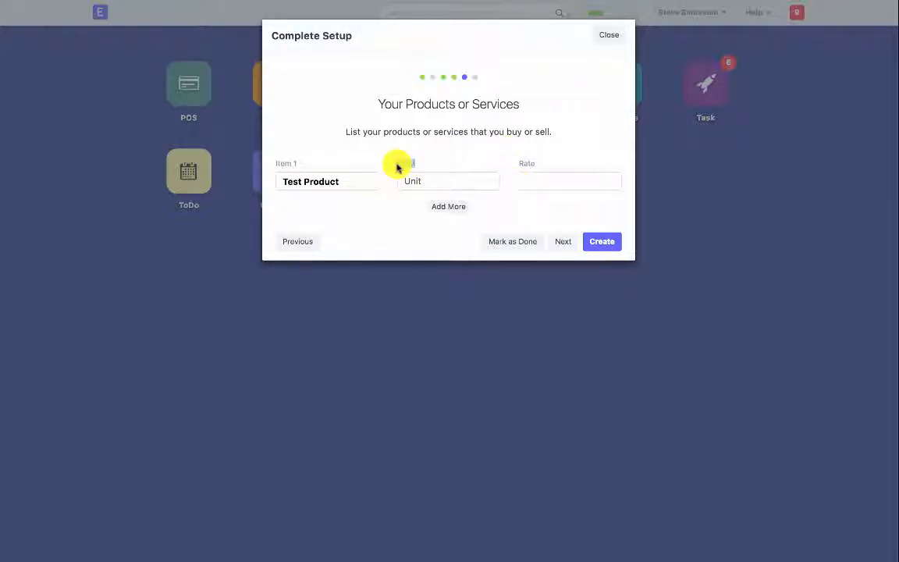
click(423, 179)
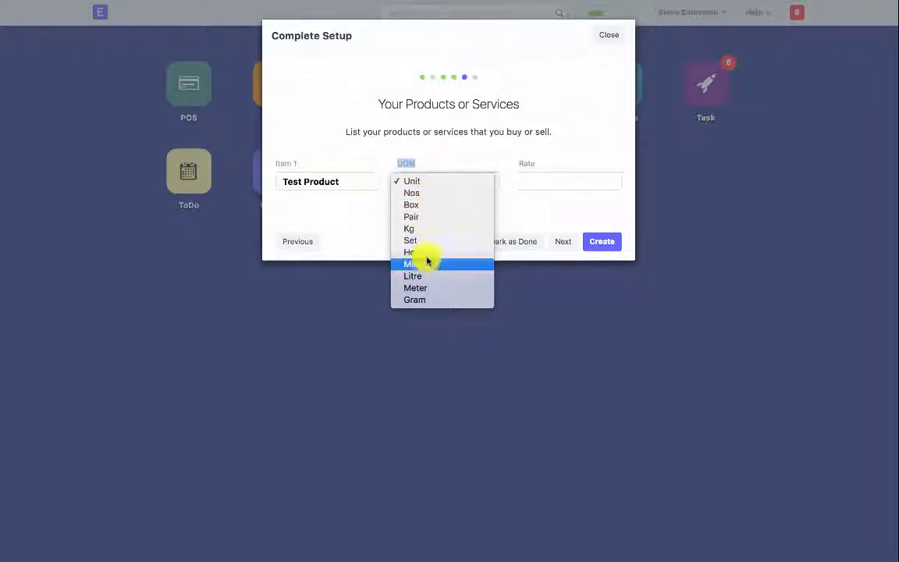
click(431, 179)
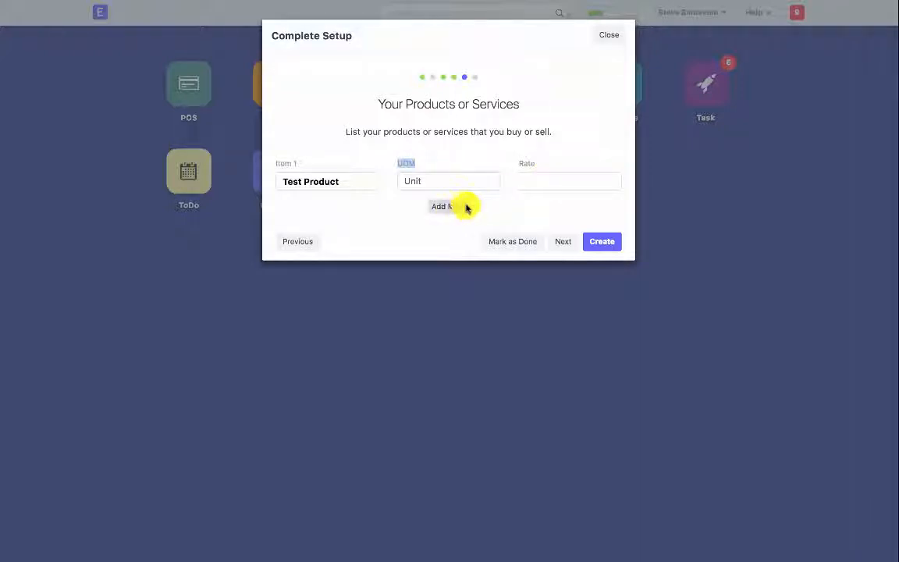
click(535, 178)
text(1.00)
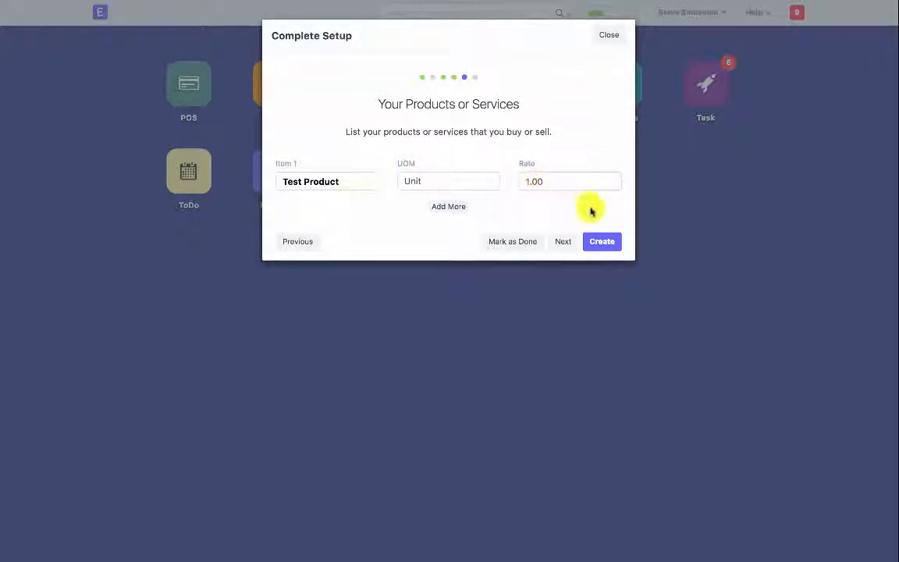
click(598, 241)
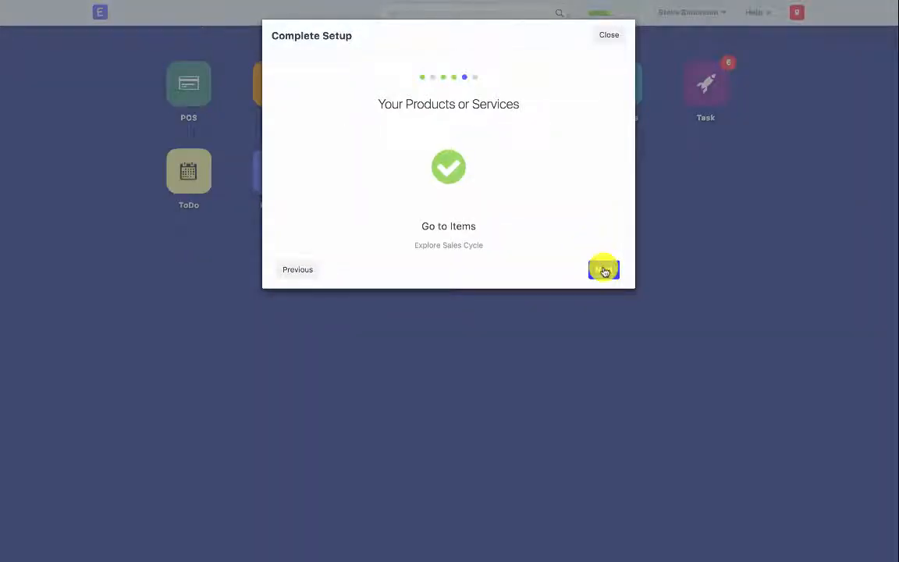
Mark the Add Users step as done, leaving the user fields empty.
click(603, 270)
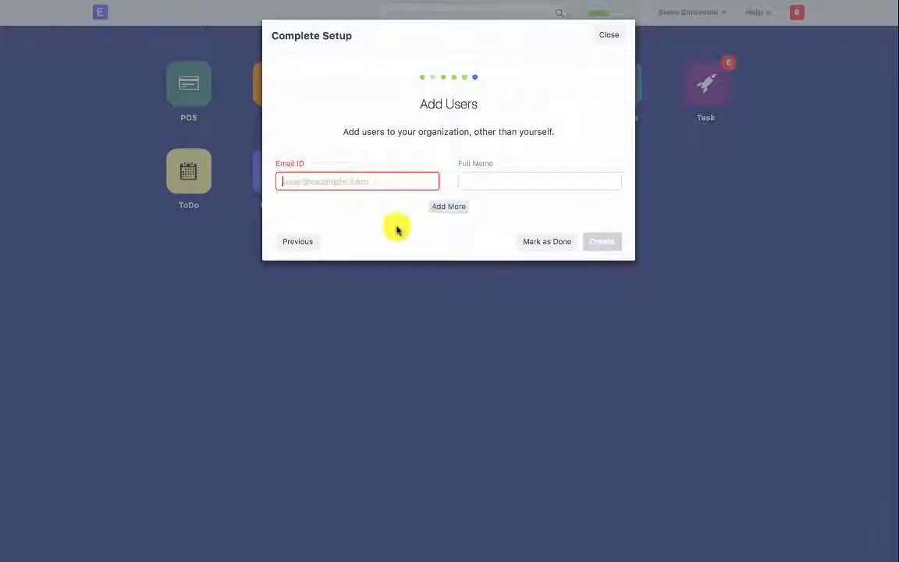
click(553, 244)
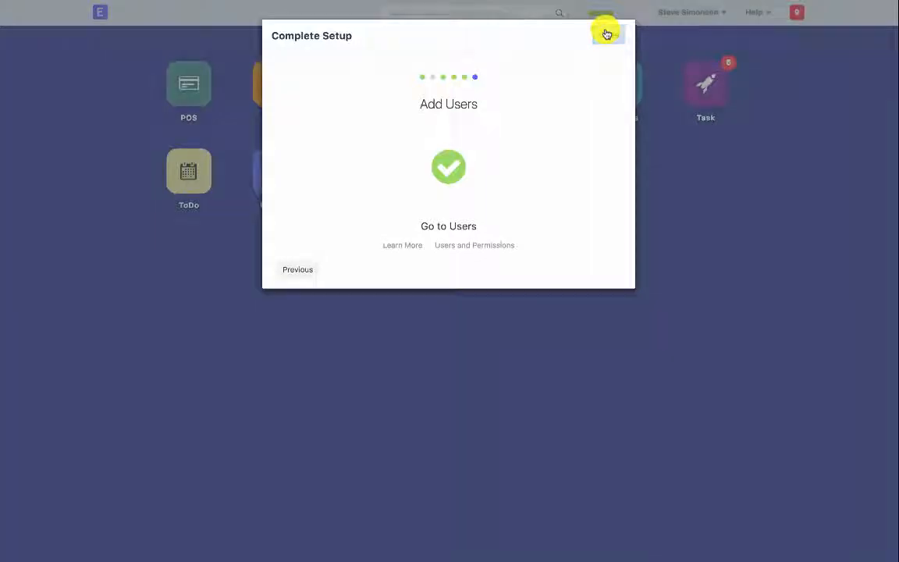
Close the Complete Setup dialog to reveal the desk's app icons.
click(606, 33)
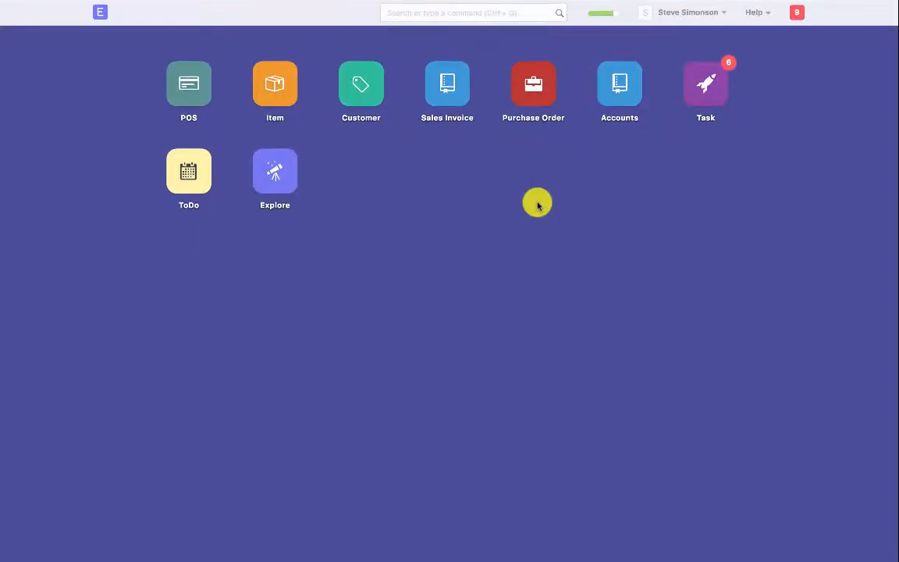